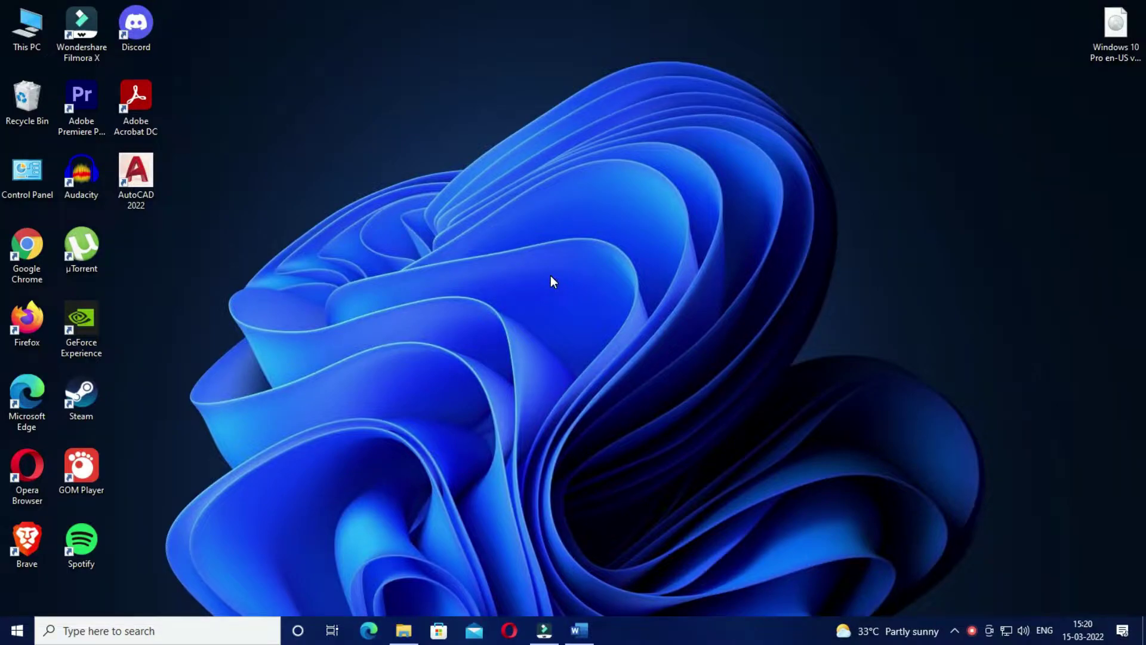
Refresh the desktop, then select and deselect the Windows 10 Pro ISO file.
right_click(553, 235)
click(587, 275)
drag(997, 123, 1114, 39)
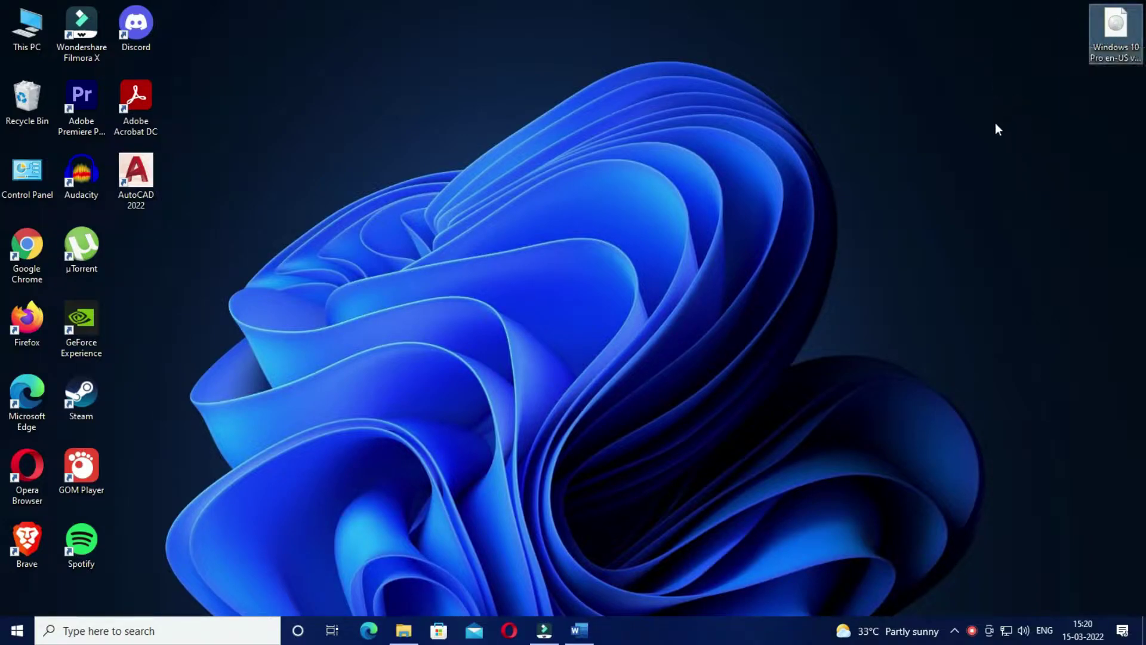
click(1050, 155)
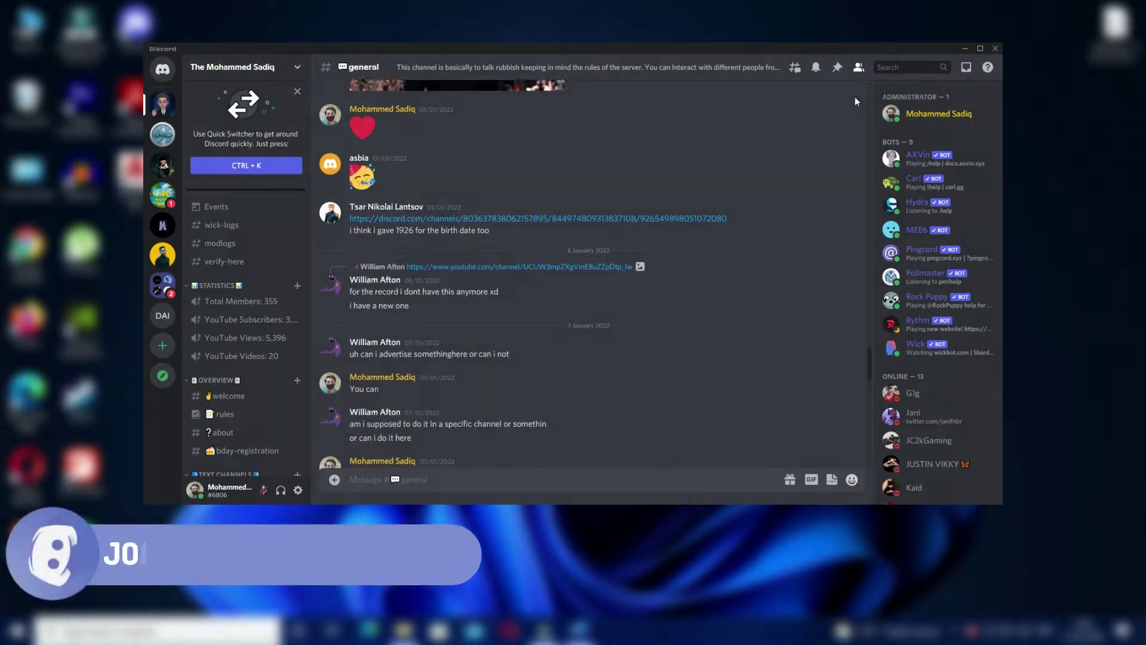
scroll(855, 98, down, 3)
scroll(856, 98, down, 5)
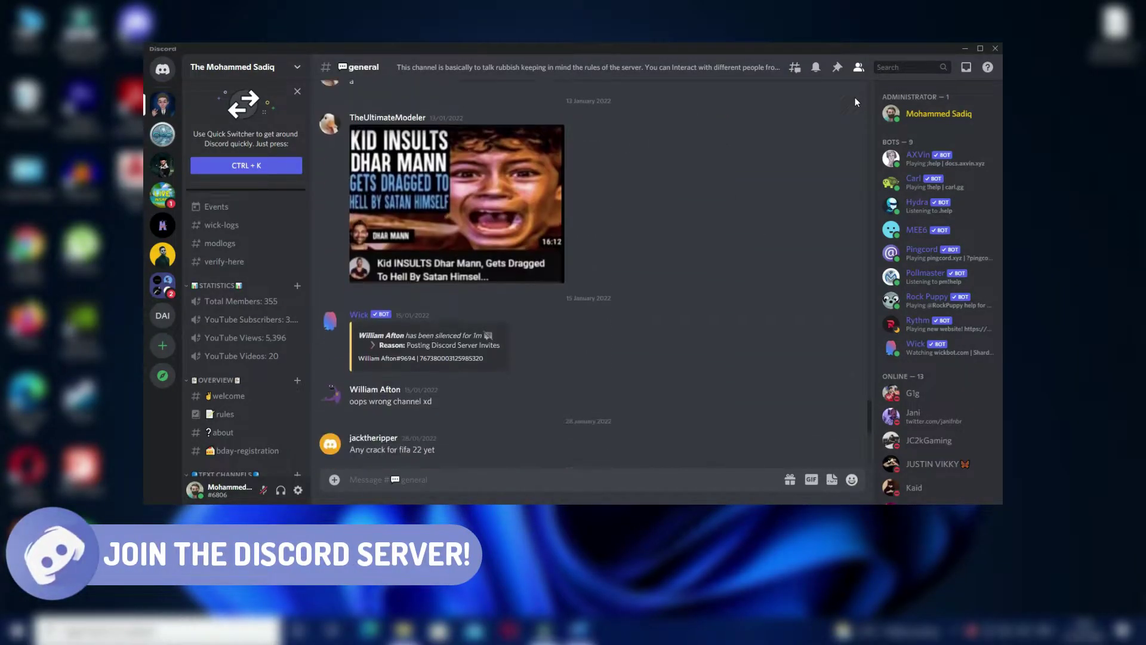
scroll(856, 98, down, 5)
scroll(854, 98, down, 3)
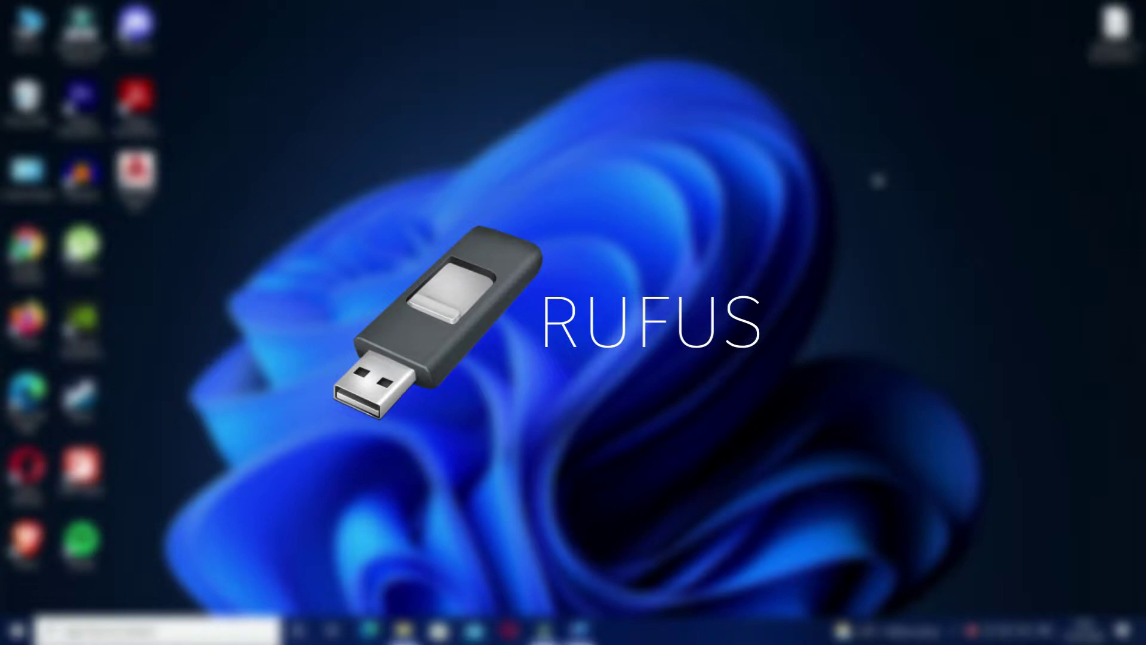
scroll(482, 199, down, 2)
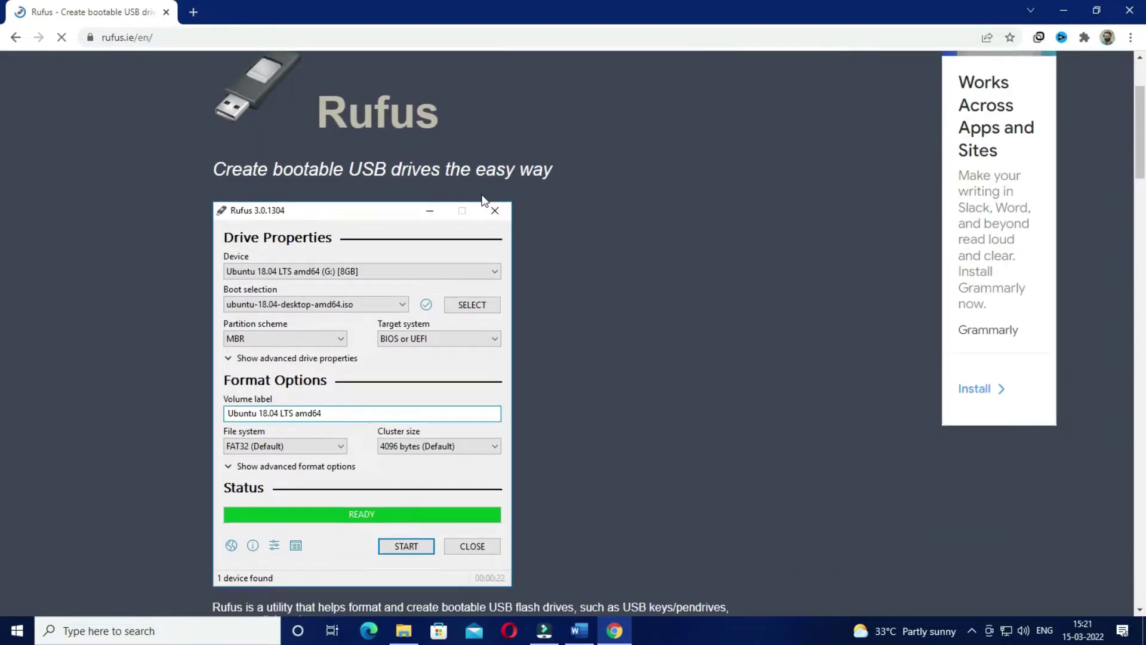
scroll(482, 199, down, 2)
scroll(485, 197, down, 1)
scroll(494, 203, down, 3)
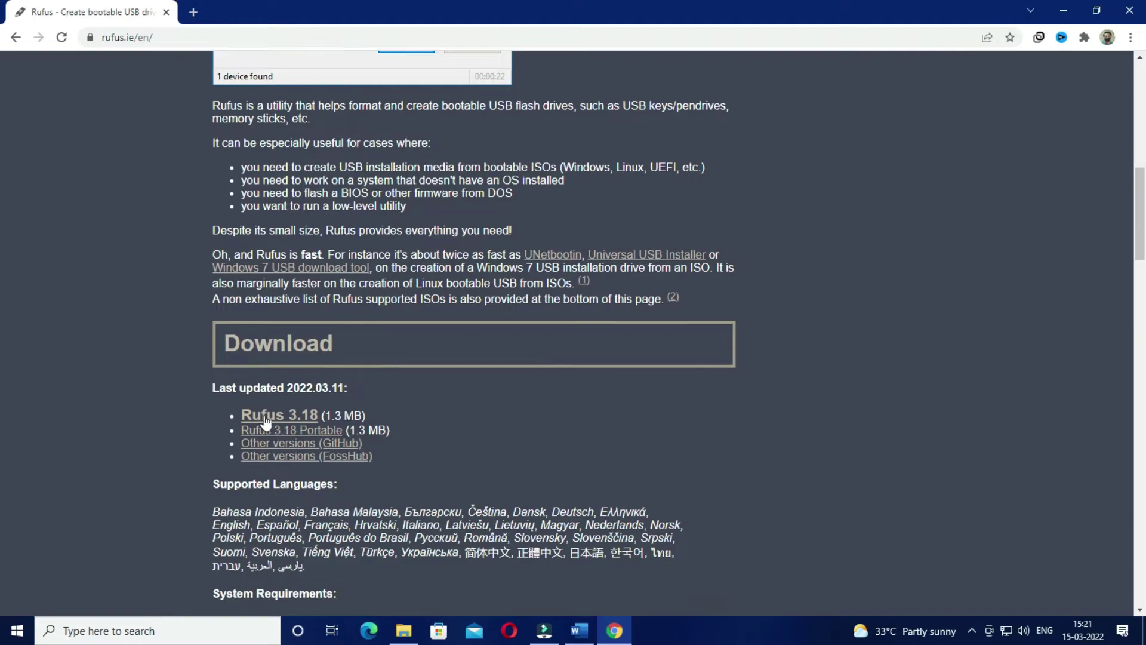
Download Rufus 3.18 into the Desktop folder, dismissing the advertisement.
click(285, 416)
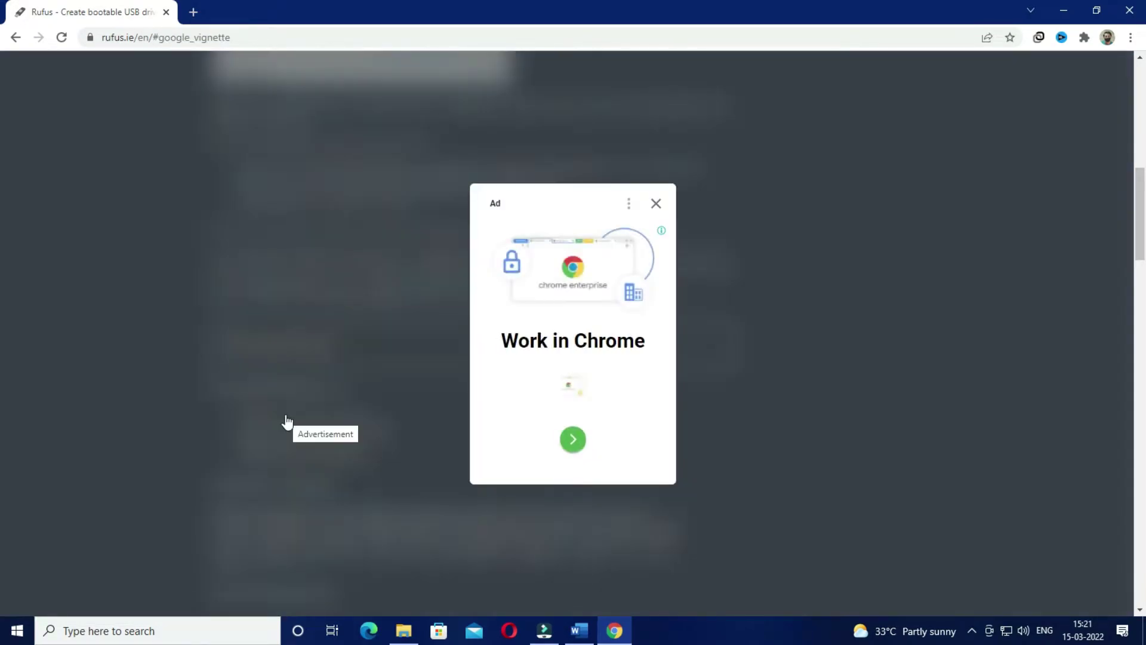
click(658, 204)
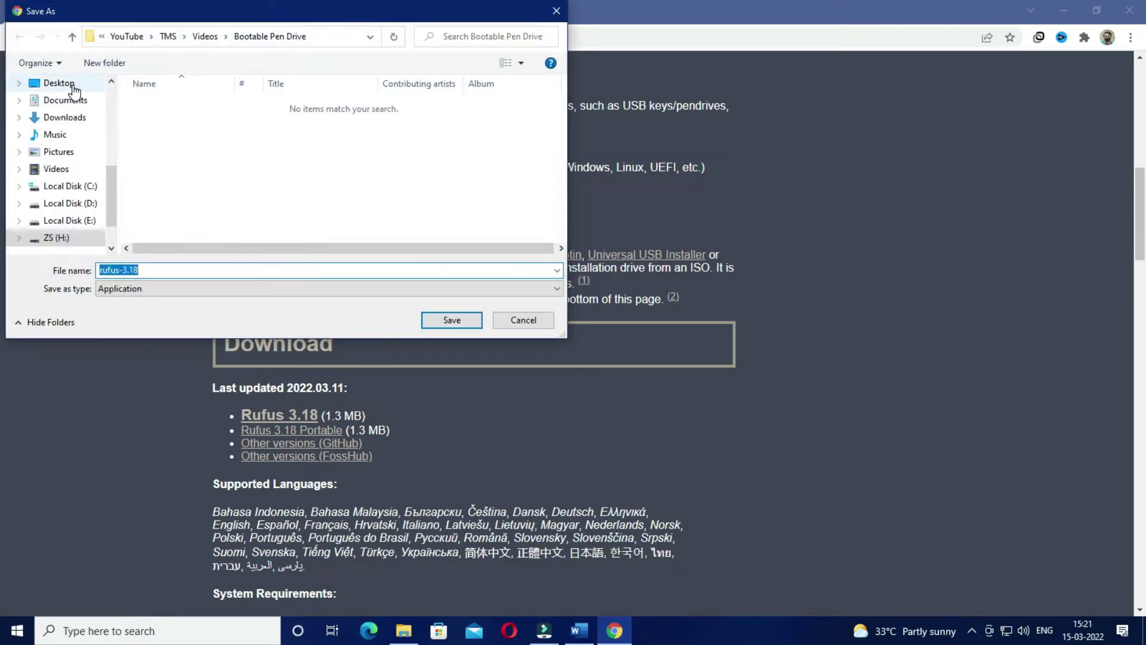
click(73, 90)
click(453, 325)
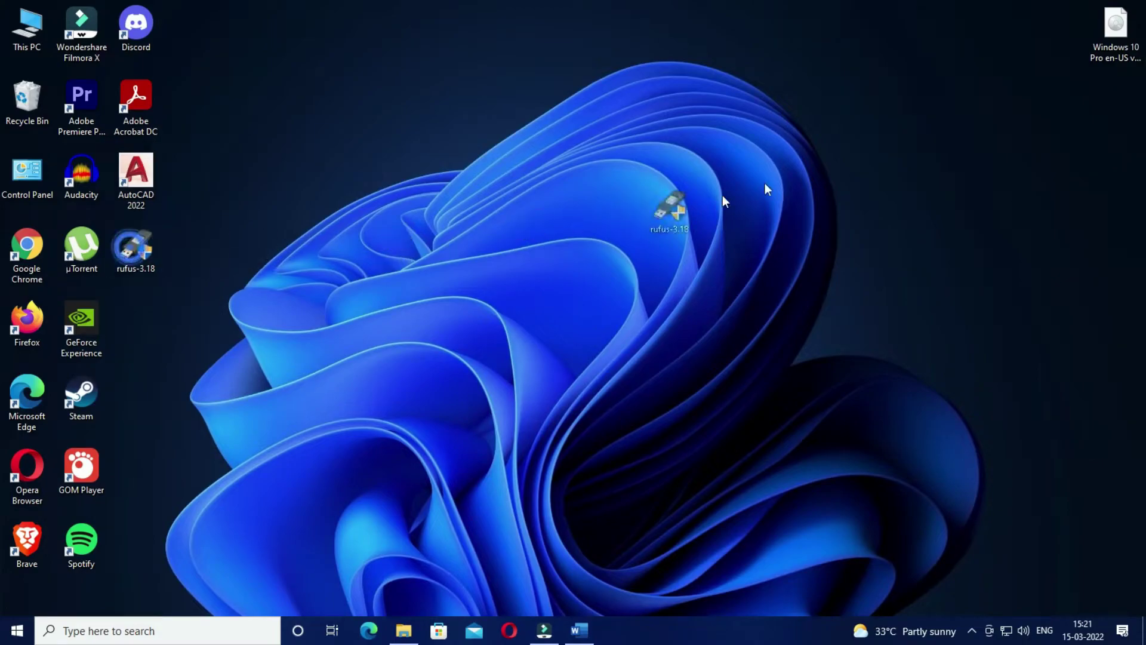
Move the rufus-3.18 icon to the desktop's top-right, refresh, and launch it.
drag(137, 248, 1110, 107)
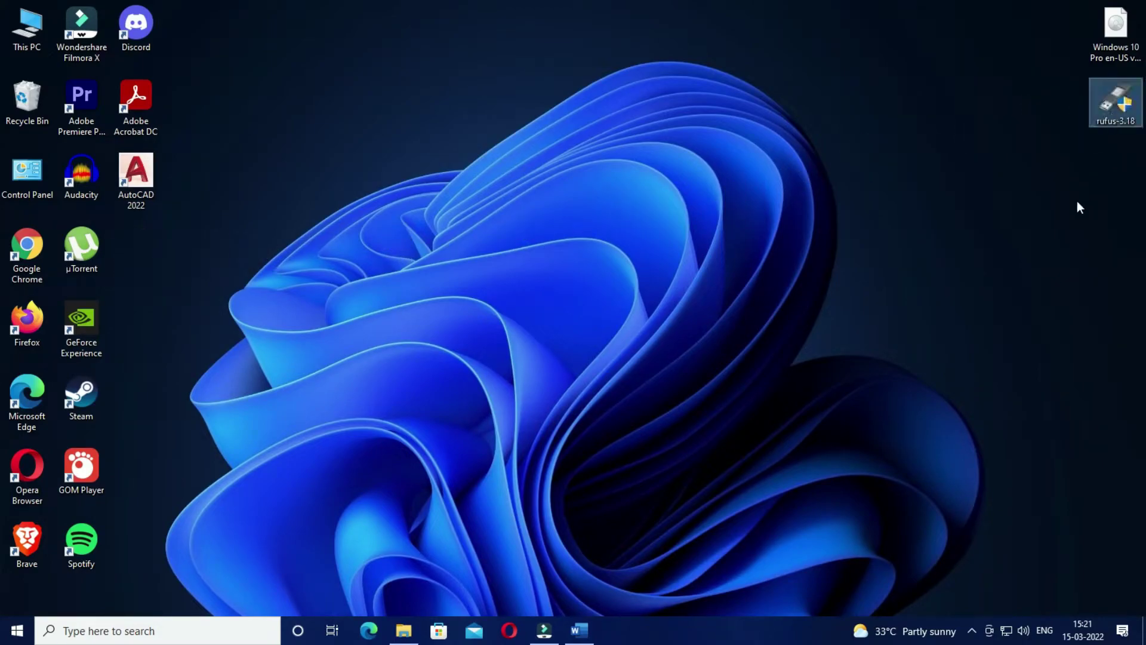
right_click(1019, 212)
click(1034, 249)
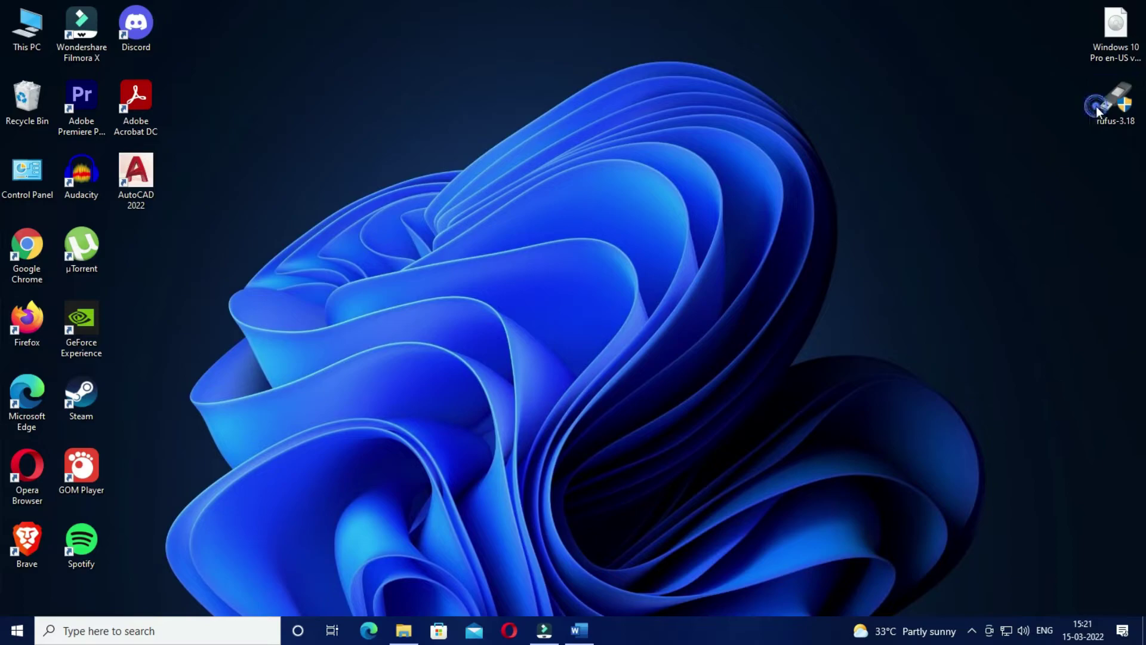
double_click(1111, 106)
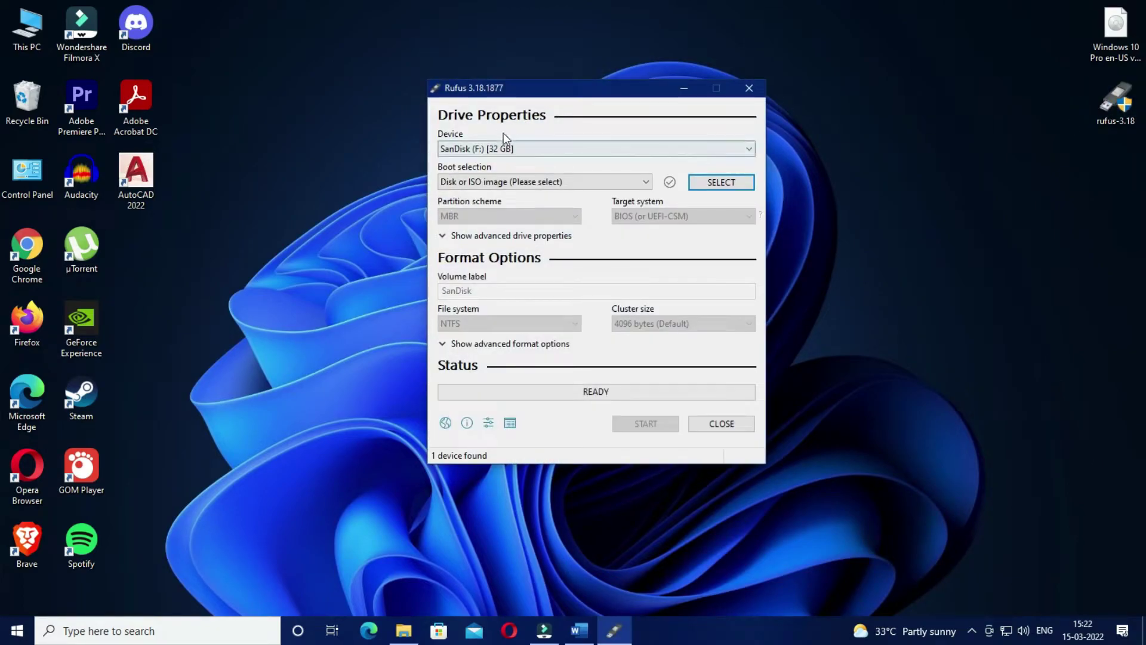
Keep the SanDisk drive as the device and load the Windows 10 Pro ISO from Desktop.
click(591, 148)
click(509, 164)
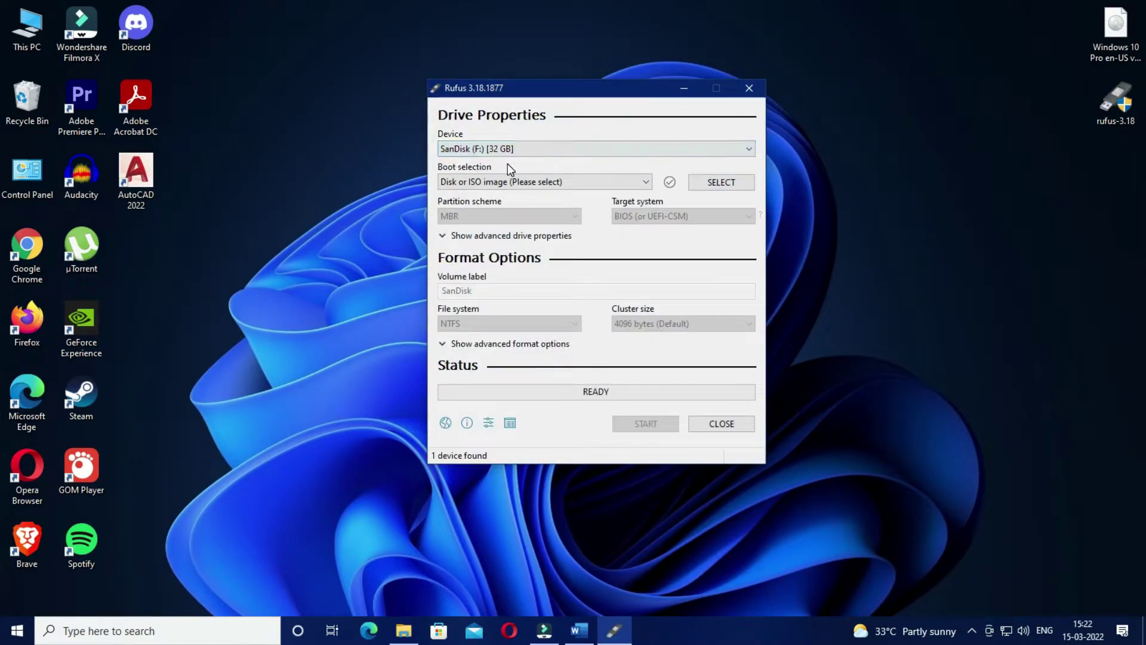
click(614, 184)
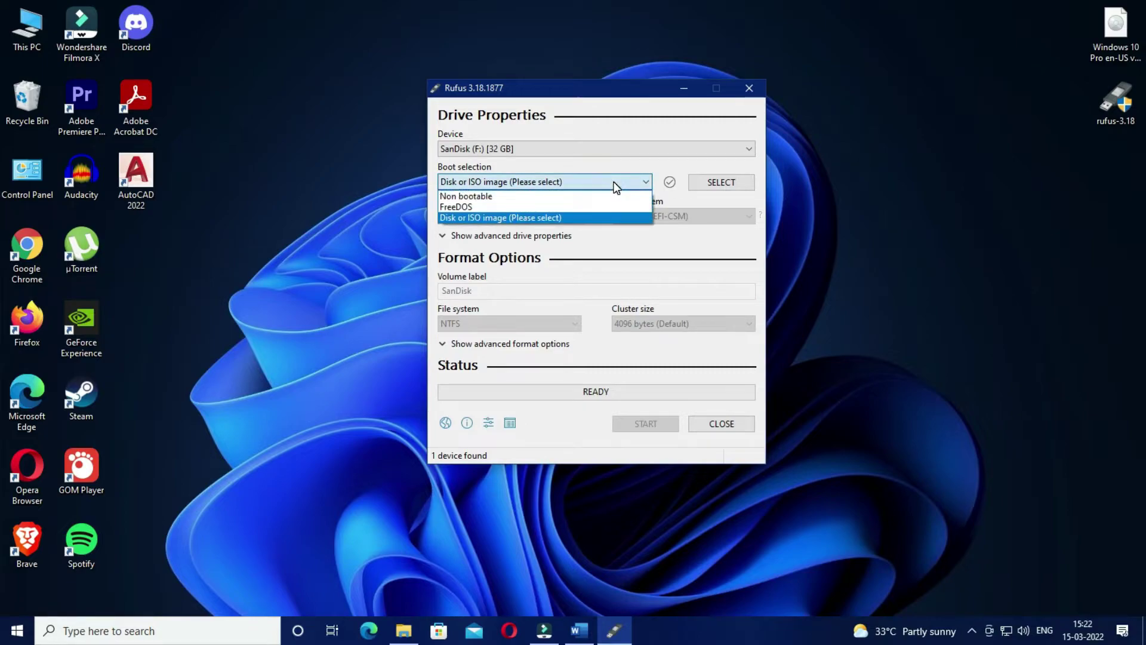
click(525, 218)
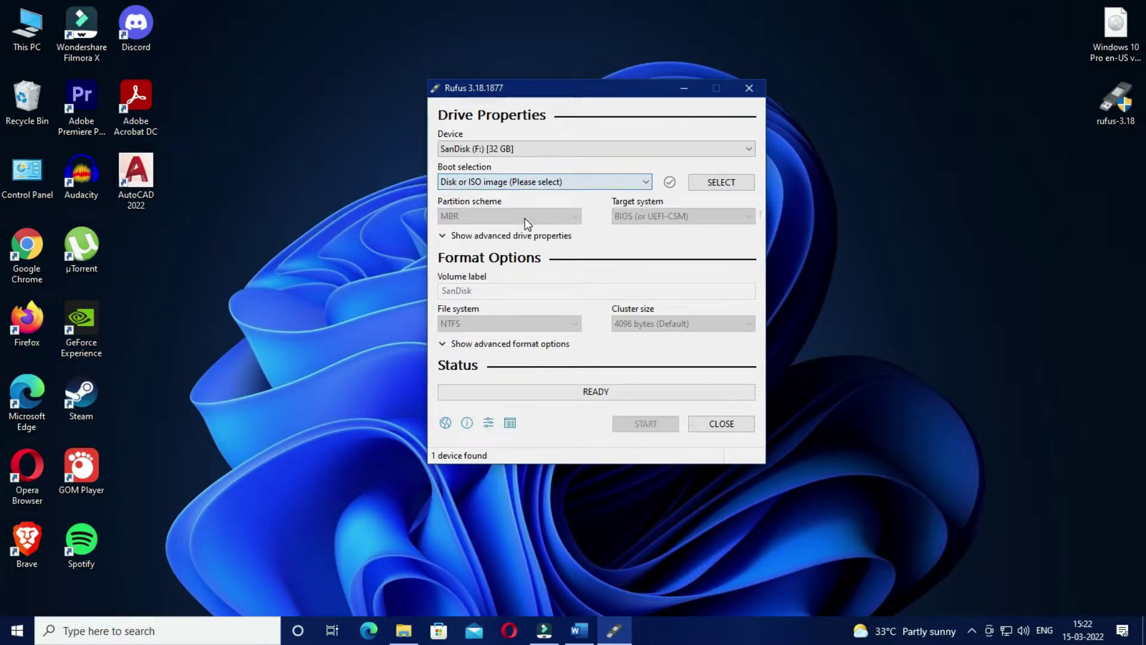
click(720, 185)
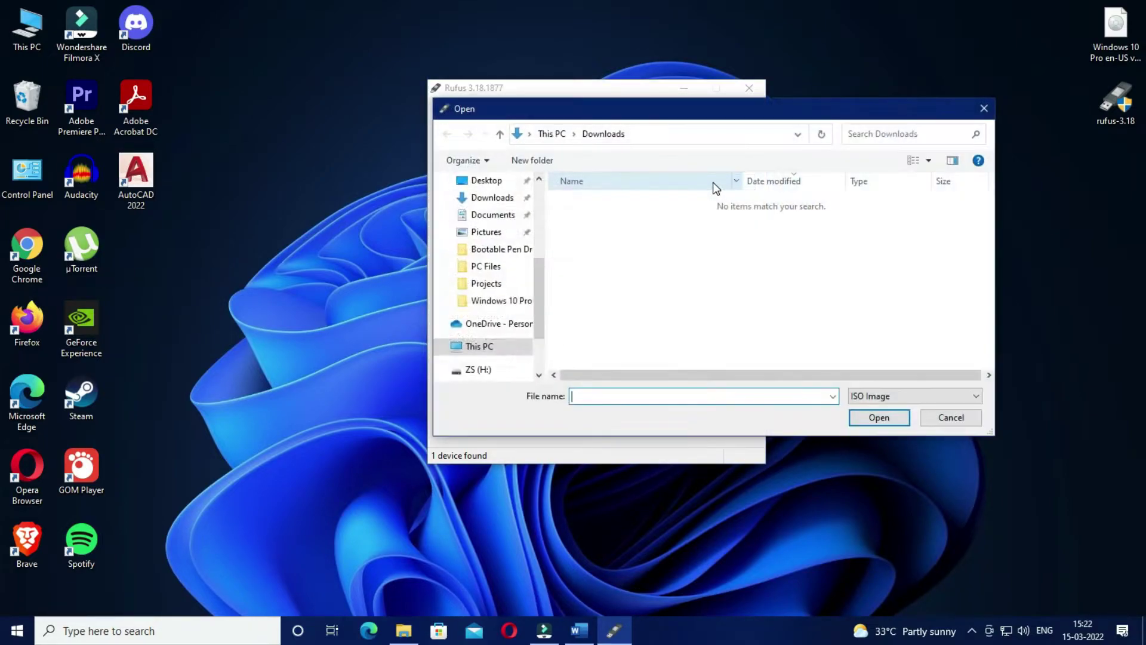
click(489, 220)
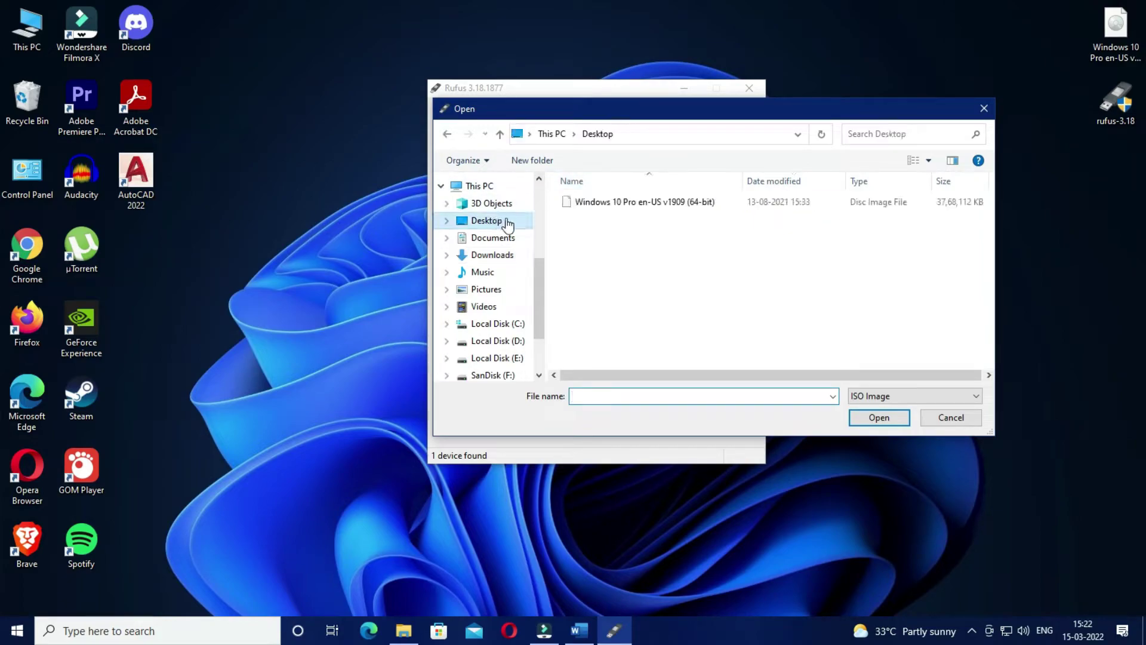
click(607, 206)
click(872, 414)
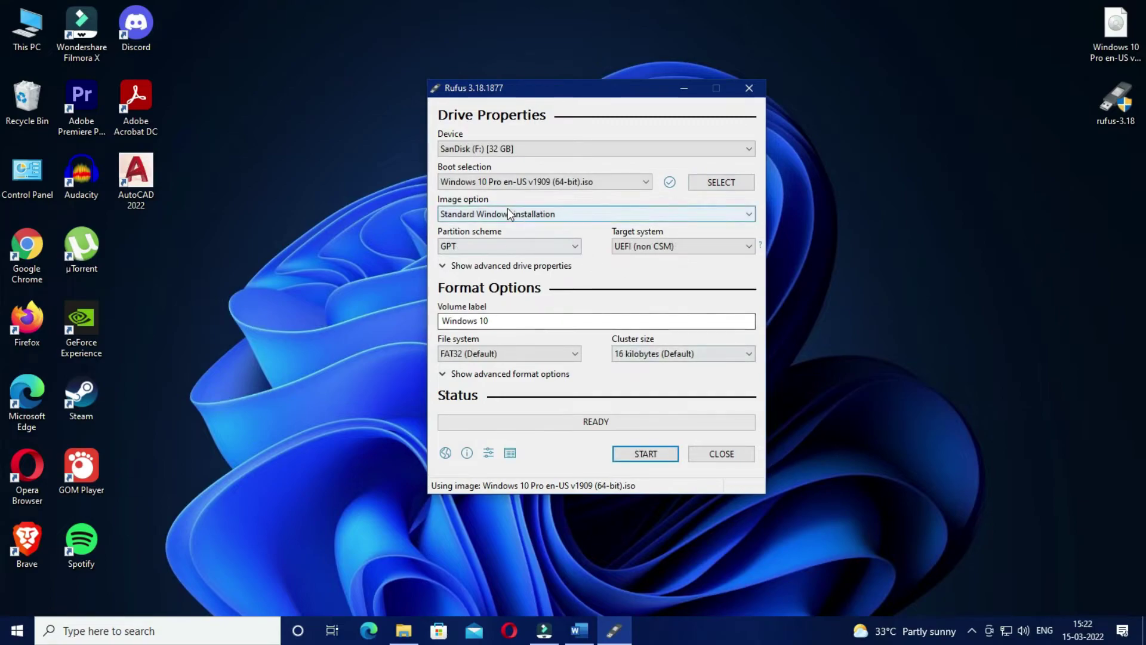
Set the partition scheme to MBR with BIOS as the target system.
click(525, 247)
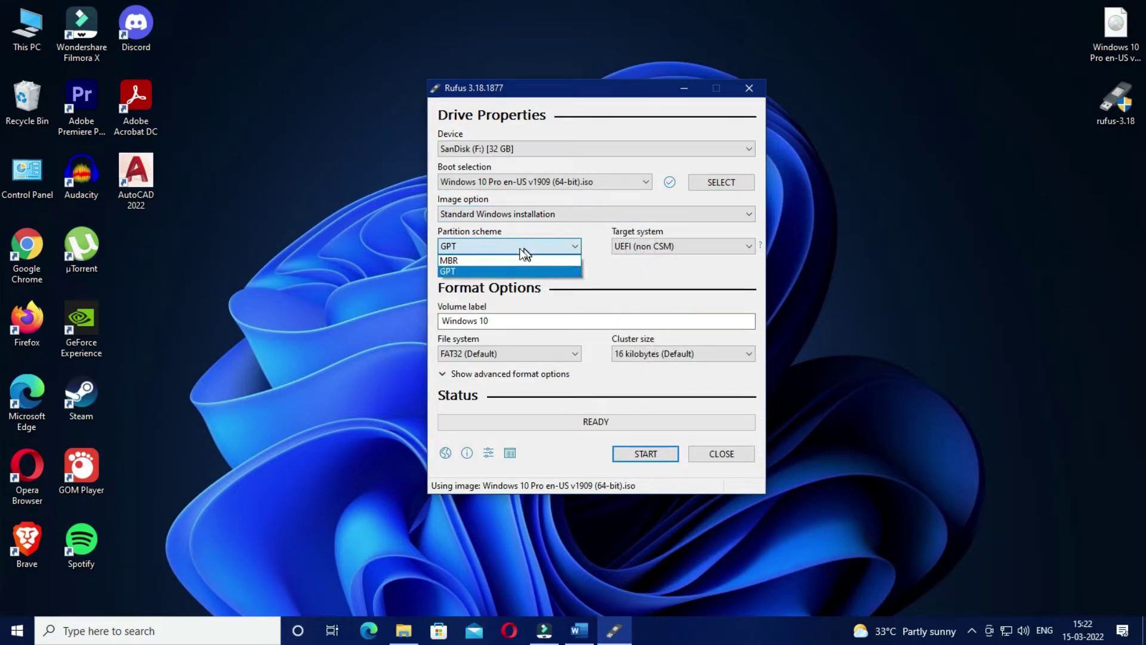
click(520, 257)
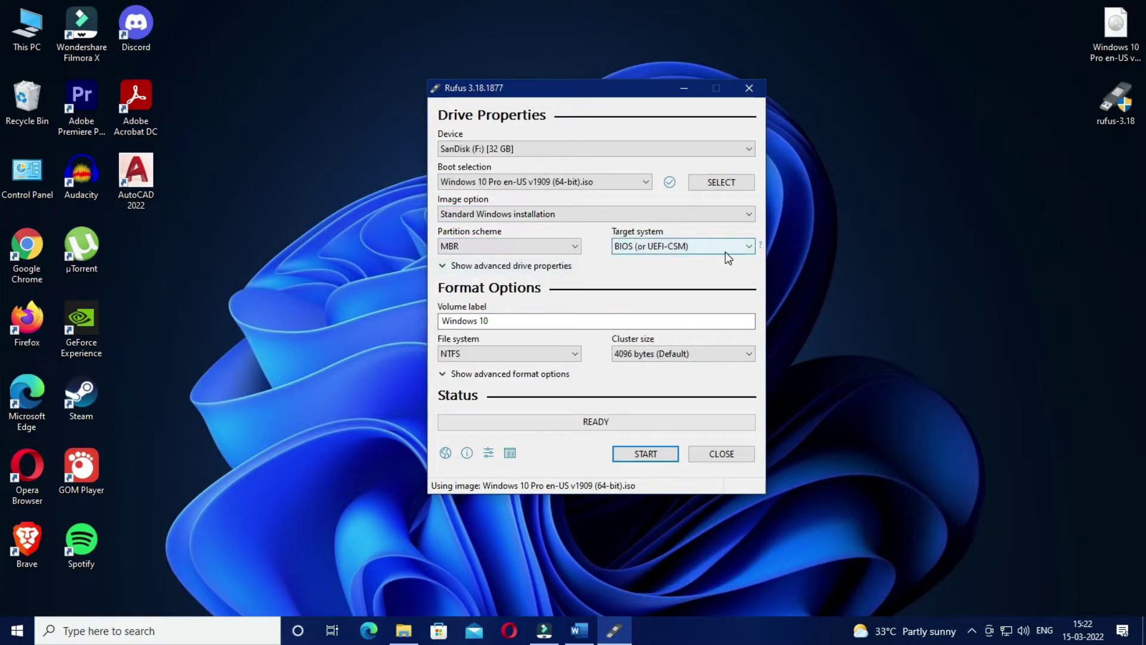
click(666, 250)
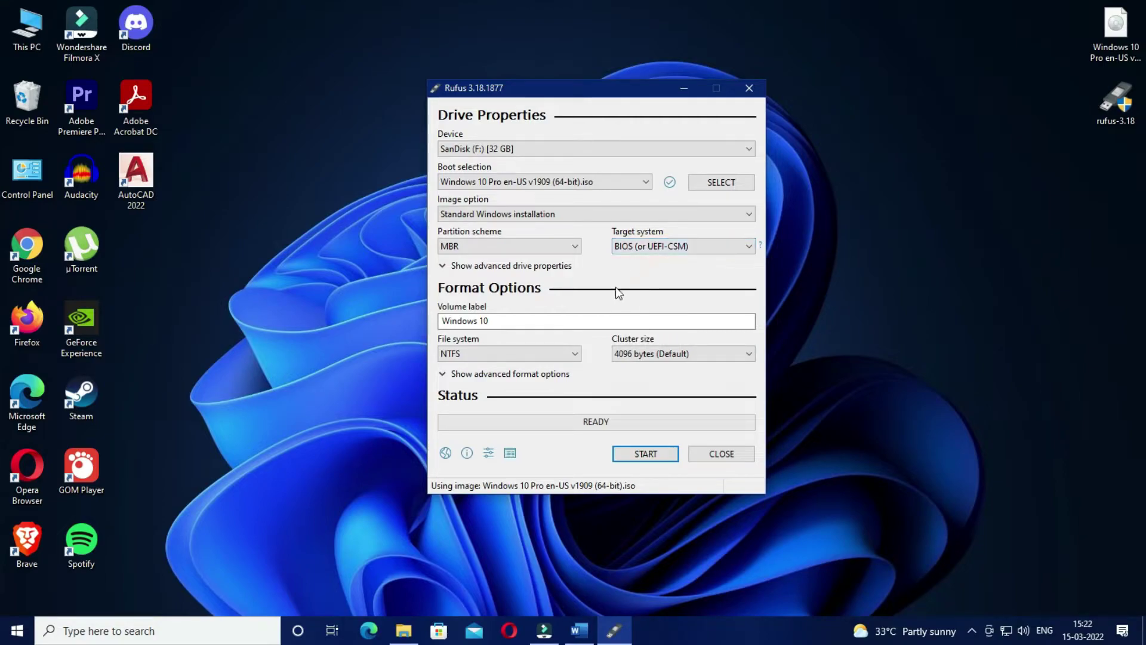
Start writing the Windows 10 Pro ISO to the SanDisk drive, accepting data erasure.
click(537, 321)
click(643, 455)
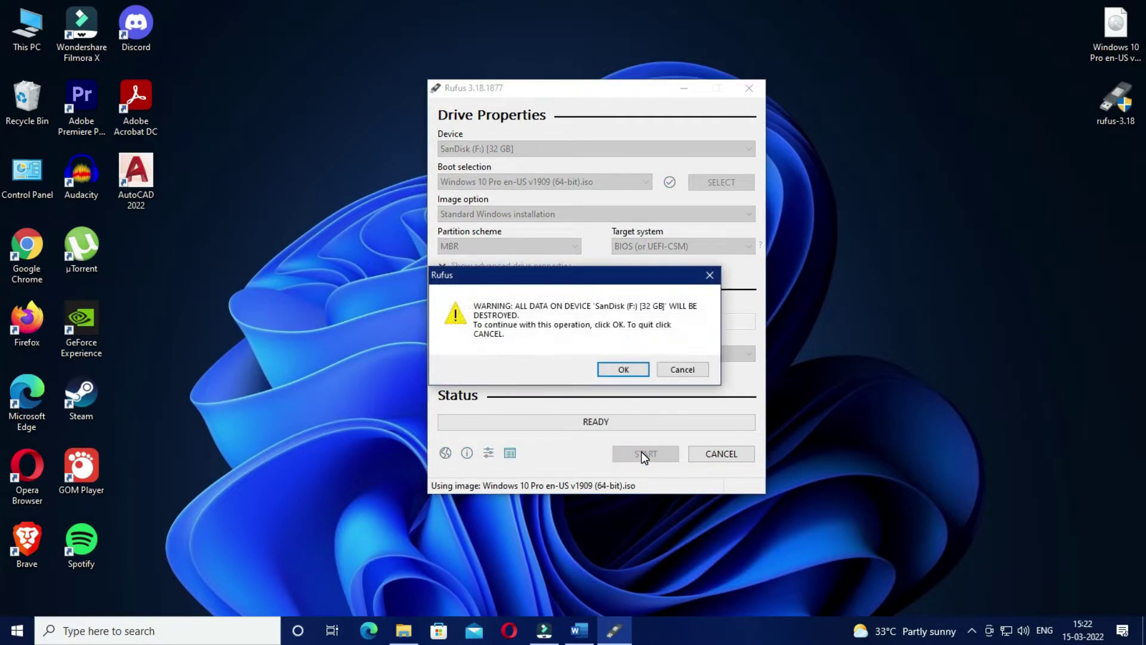
click(626, 371)
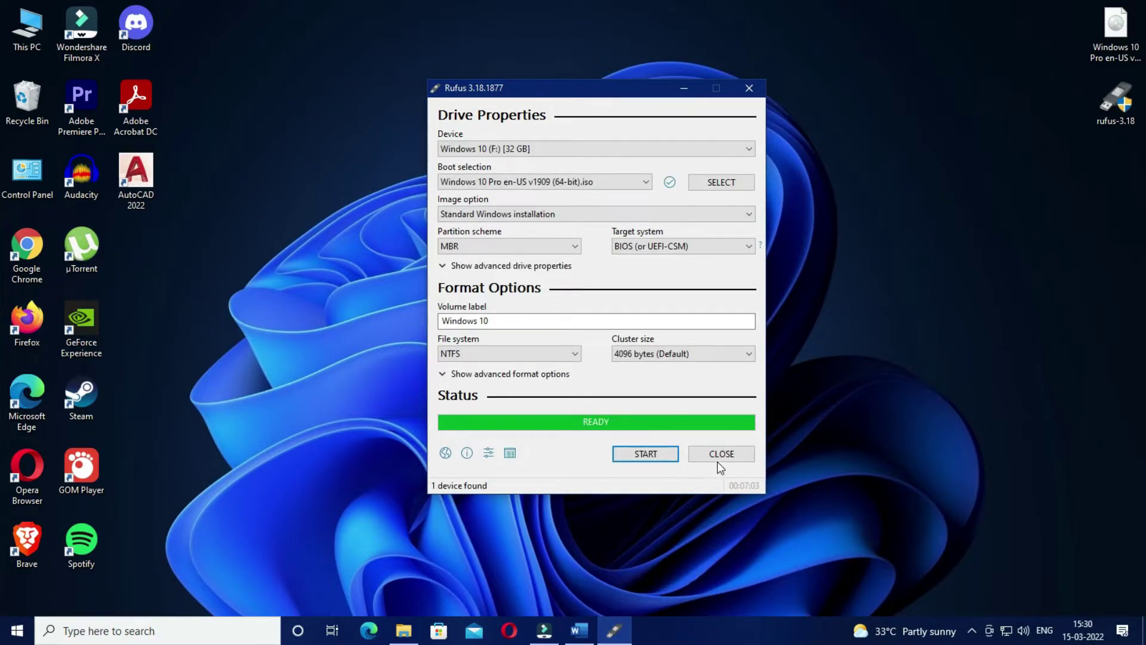
click(721, 454)
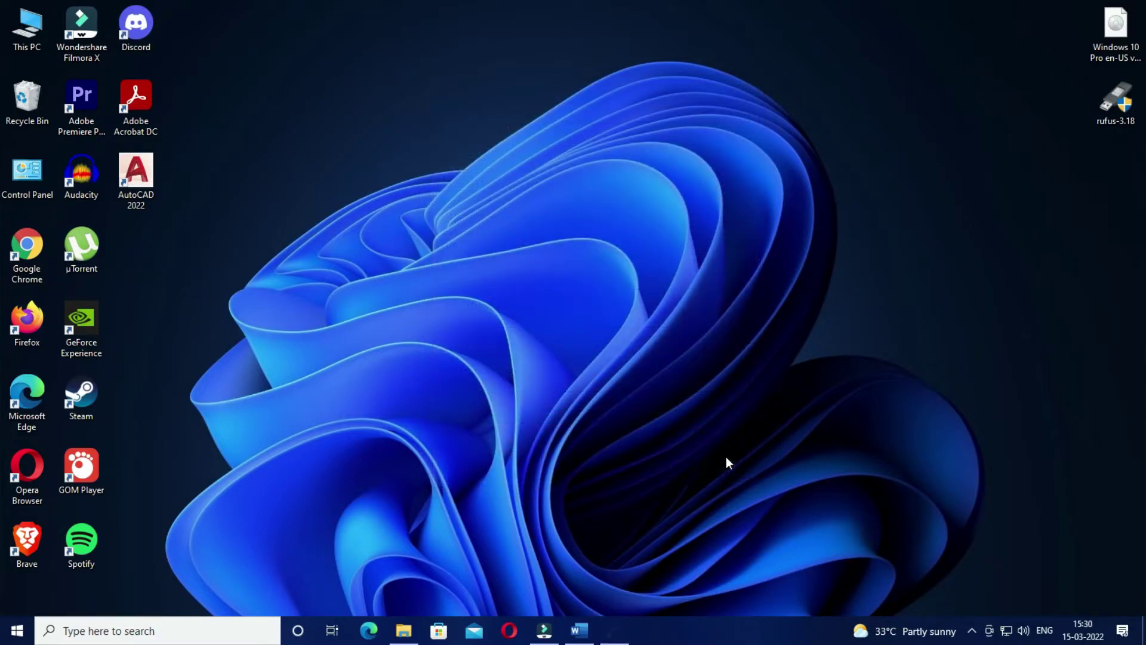
right_click(548, 313)
click(581, 352)
double_click(26, 32)
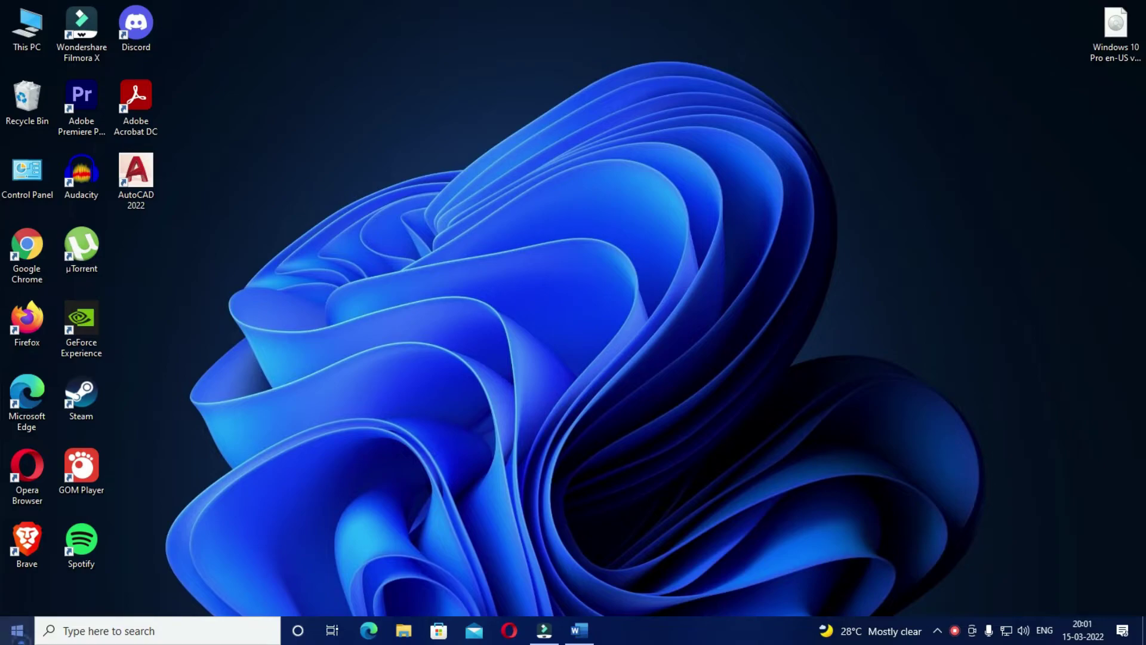
Restart the PC using the Start menu's power options.
click(18, 629)
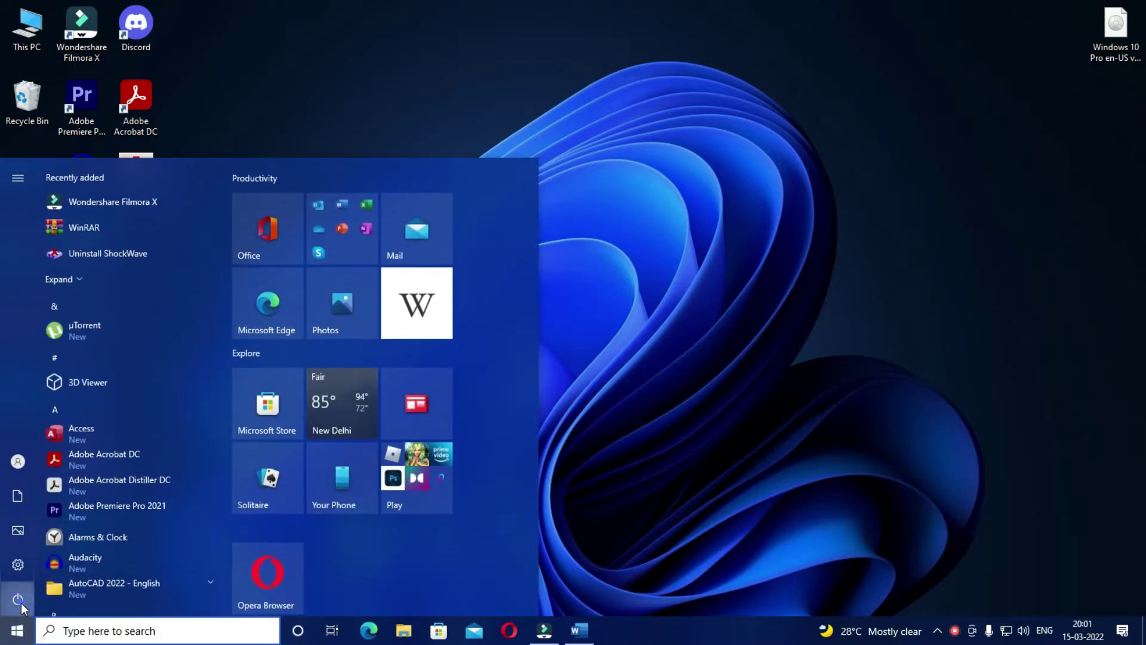
click(21, 603)
click(78, 564)
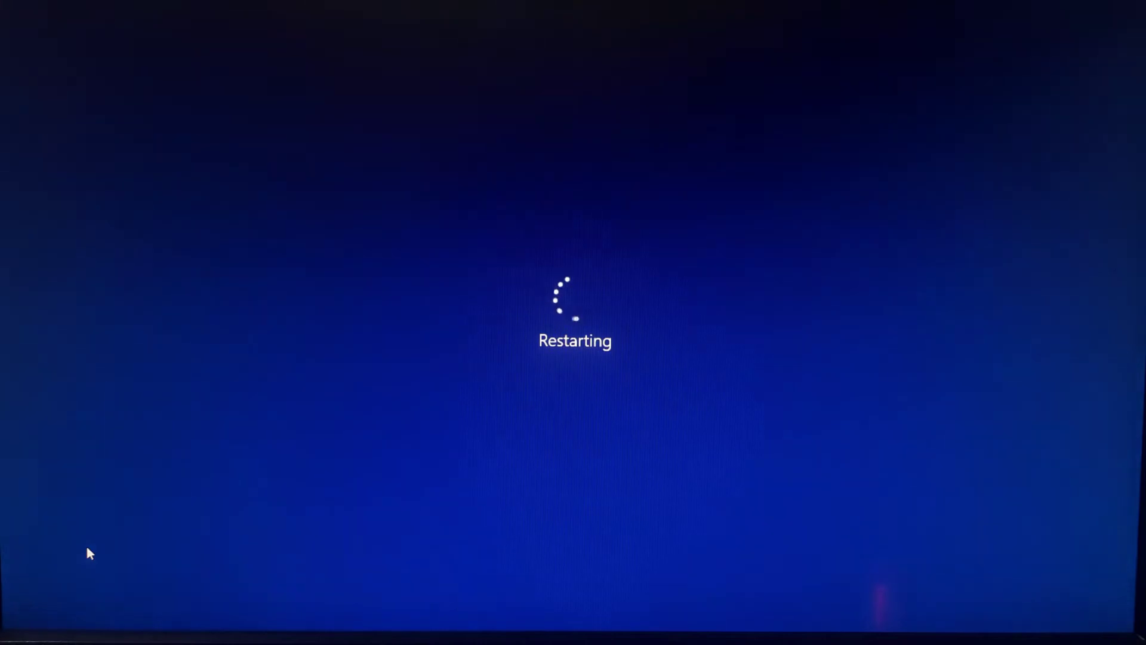